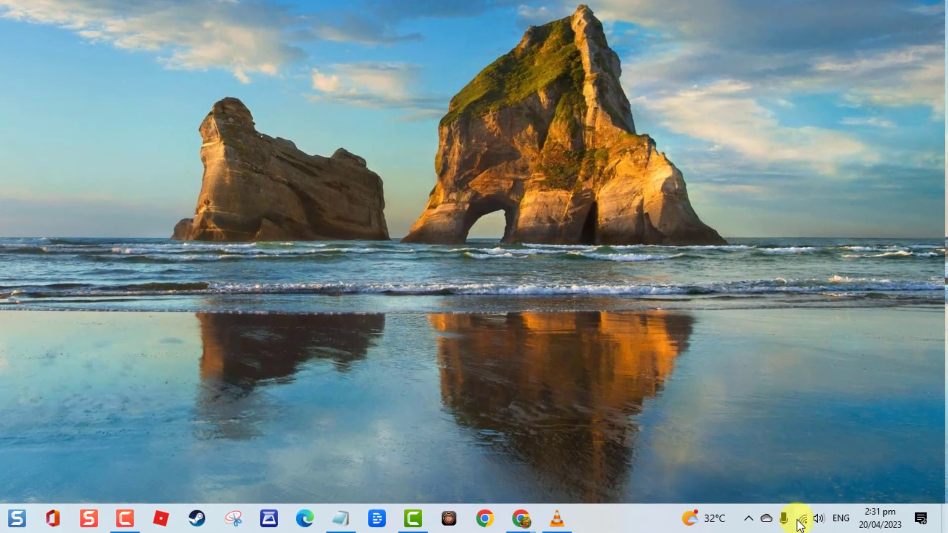
pyautogui.click(852, 523)
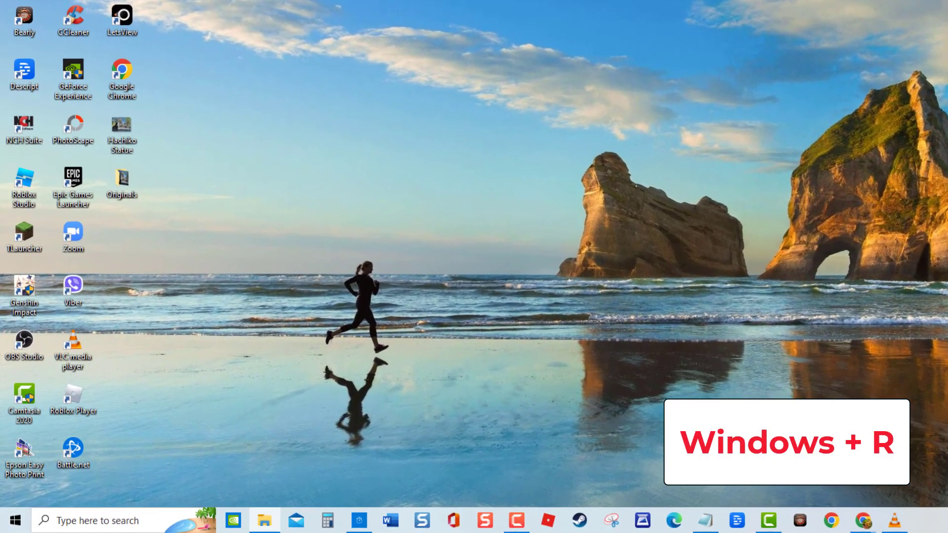
# - Launch Device Manager with the Run command devmgmt.msc and expand the Network adapters category
pyautogui.press('super+r')
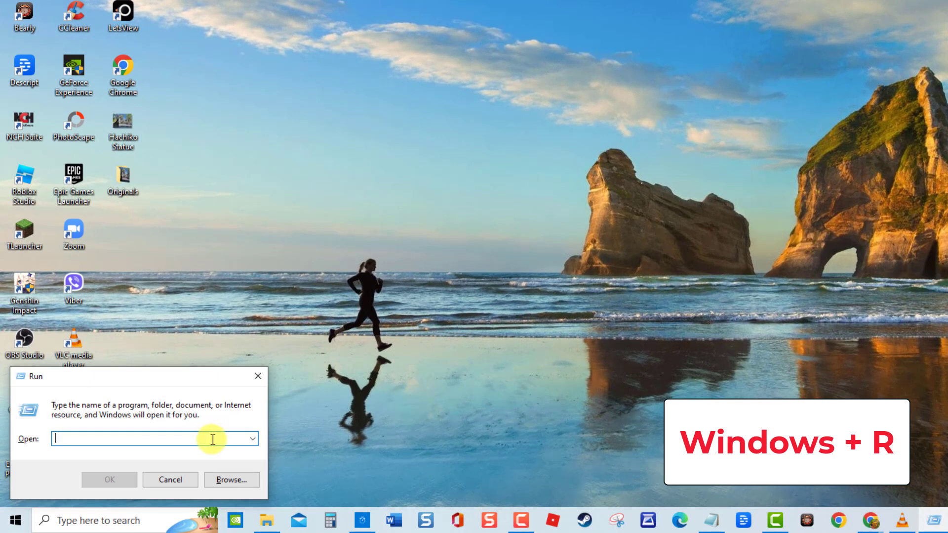
pyautogui.write('devmgmt.msc')
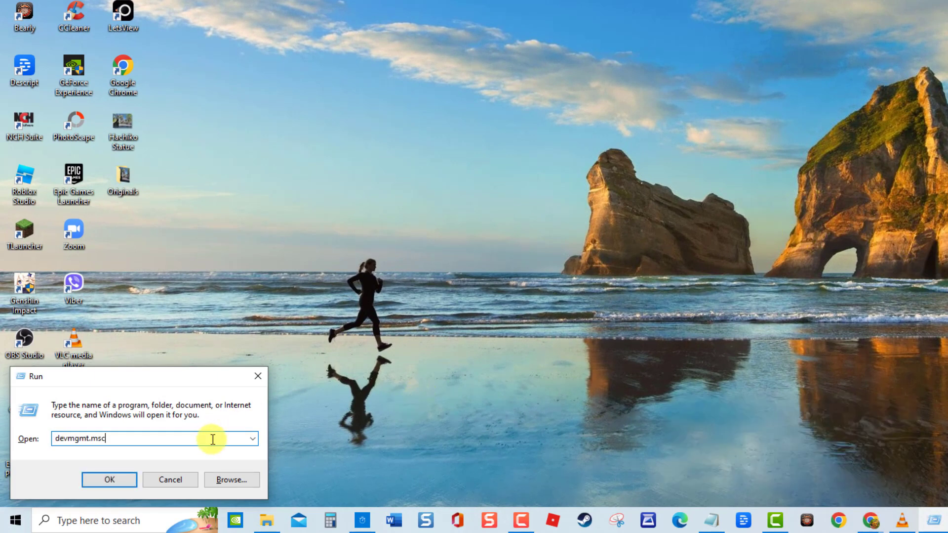
pyautogui.press('Return')
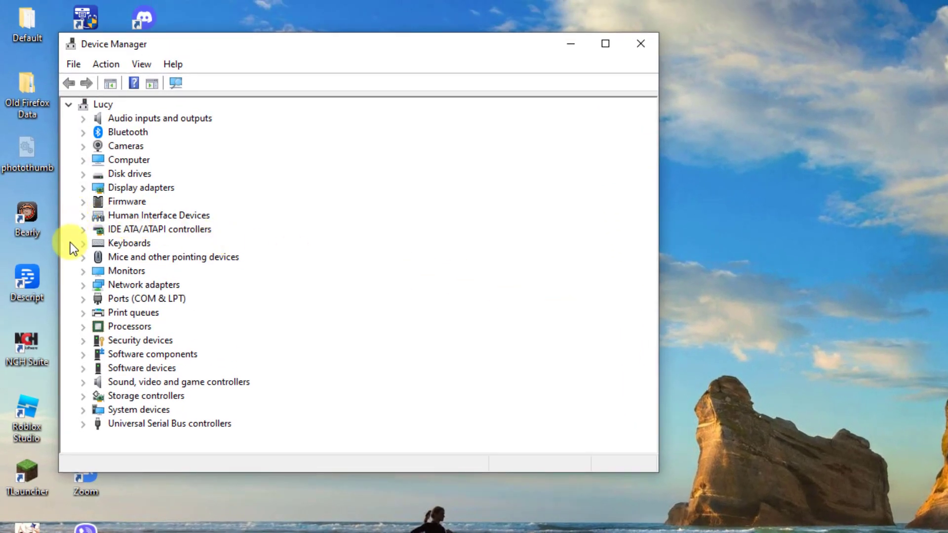
pyautogui.click(83, 285)
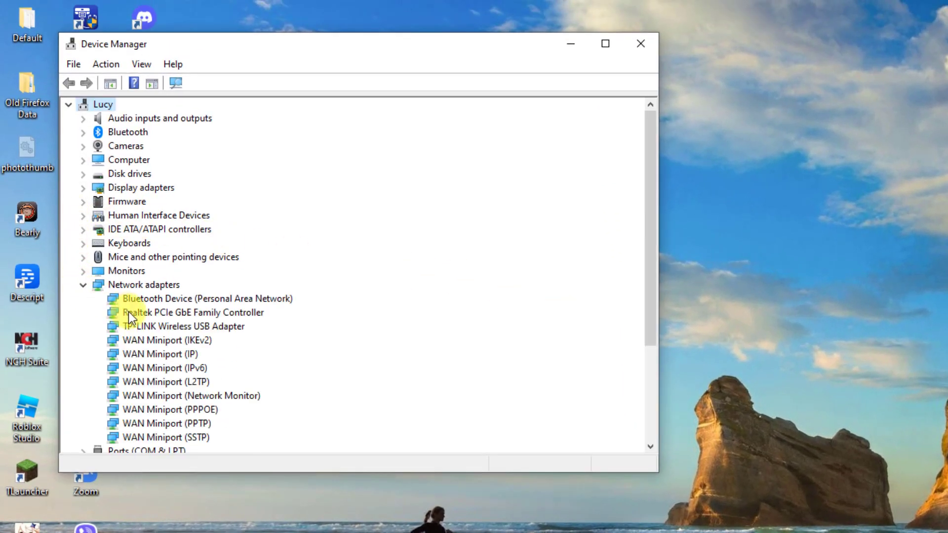
# - View the available device actions for the TP-LINK Wireless USB Adapter, then dismiss them and close Device Manager
pyautogui.rightClick(142, 331)
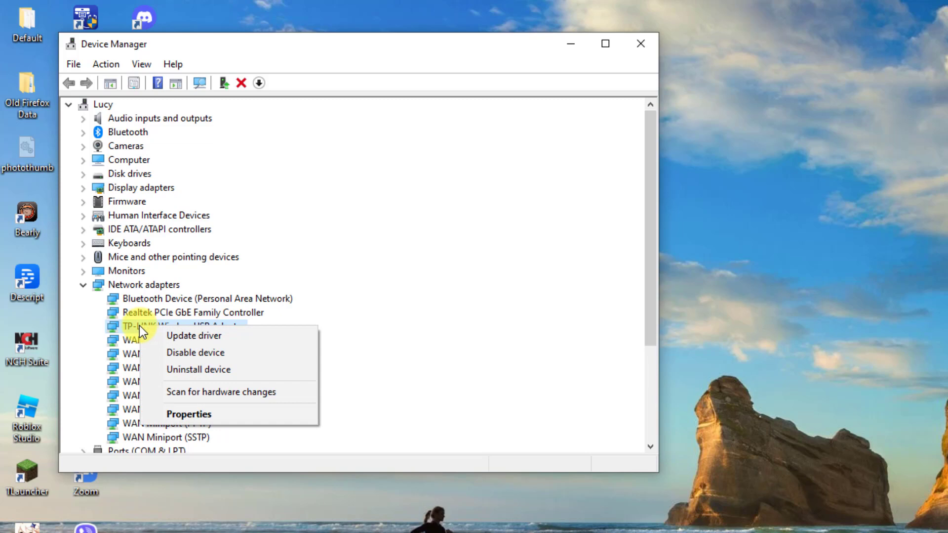
pyautogui.click(137, 325)
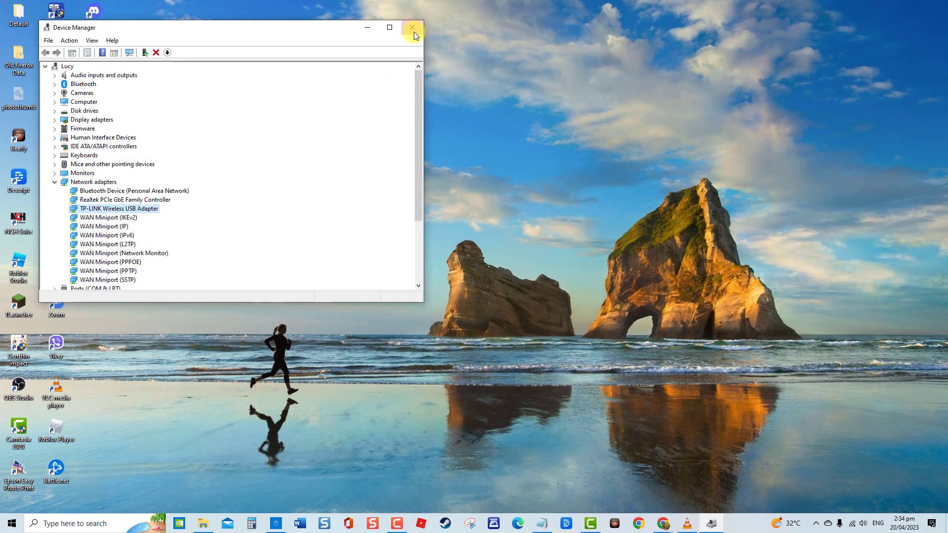
pyautogui.click(413, 30)
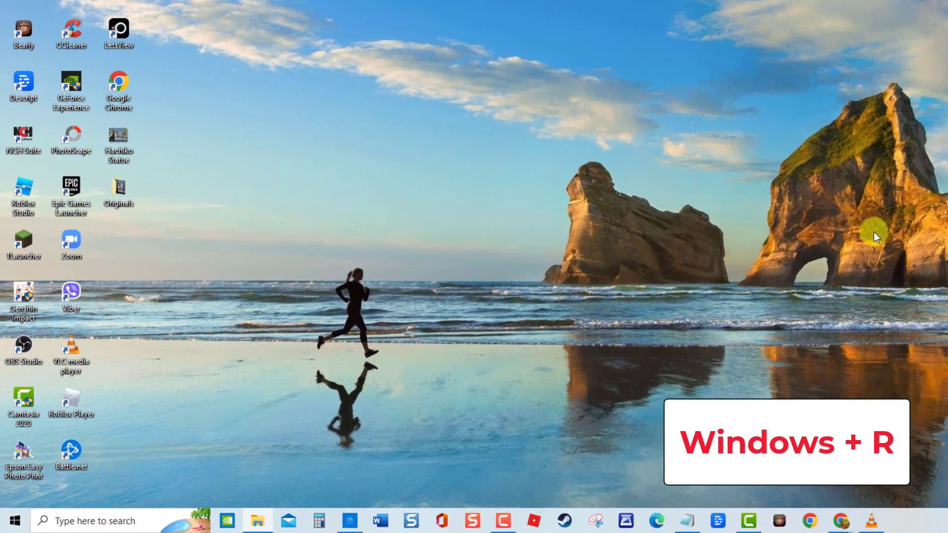
# - Reopen Device Manager with the Run command devmgmt.msc and show the devices under Network adapters
pyautogui.press('super+r')
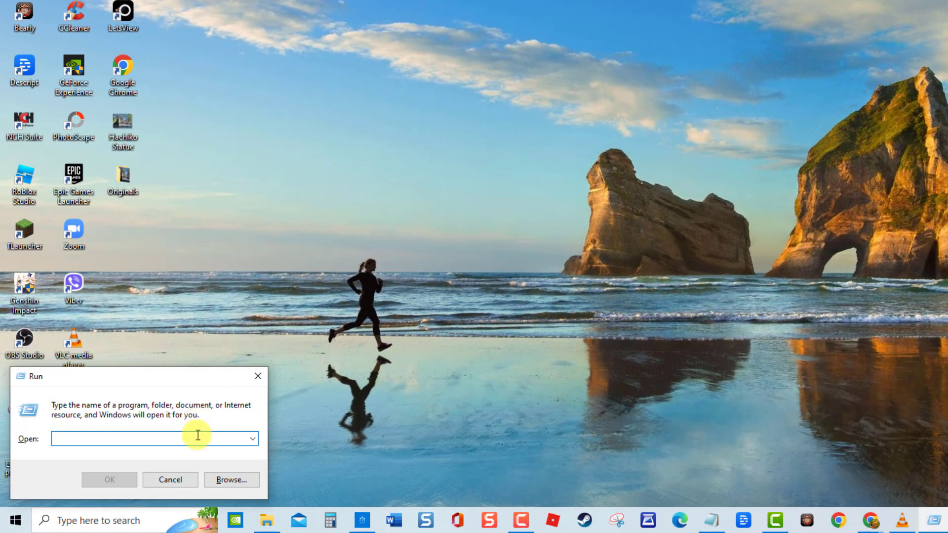
pyautogui.write('devmgmt.msc')
pyautogui.press('Return')
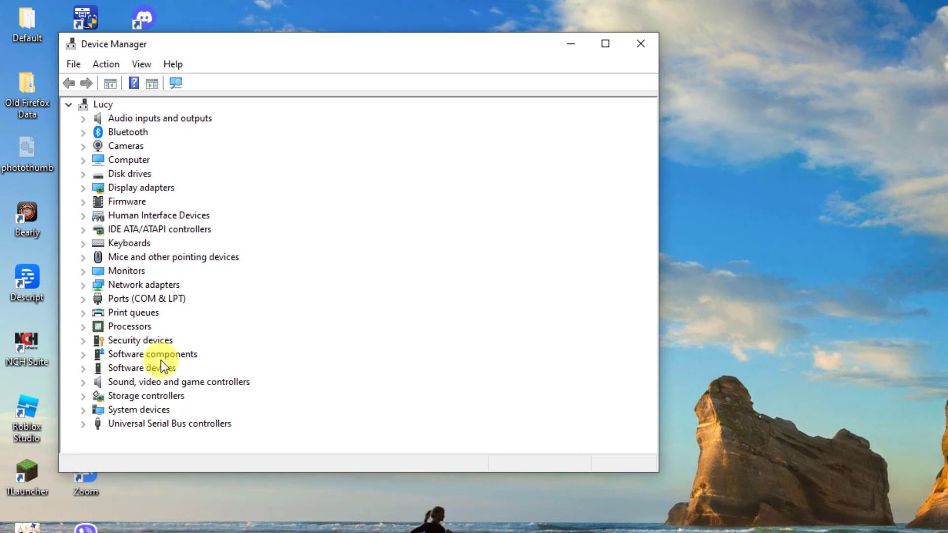
pyautogui.click(83, 285)
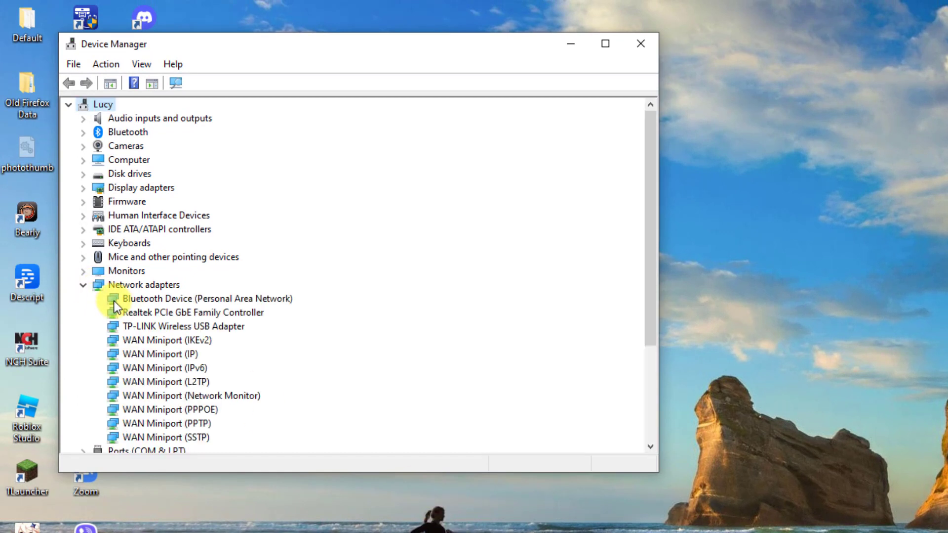
# - Bring up the uninstall confirmation for the TP-LINK Wireless USB Adapter, dismiss it without uninstalling, and close Device Manager
pyautogui.rightClick(138, 327)
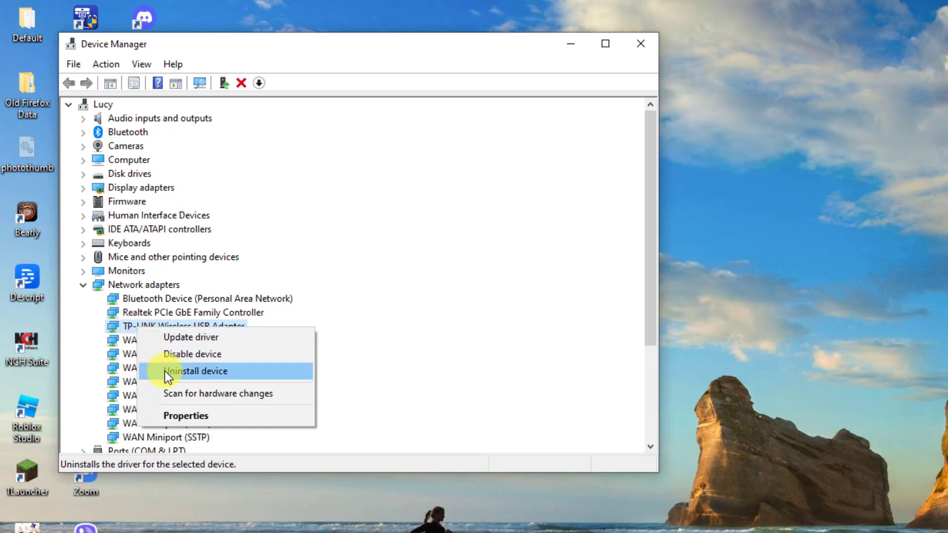
pyautogui.click(167, 372)
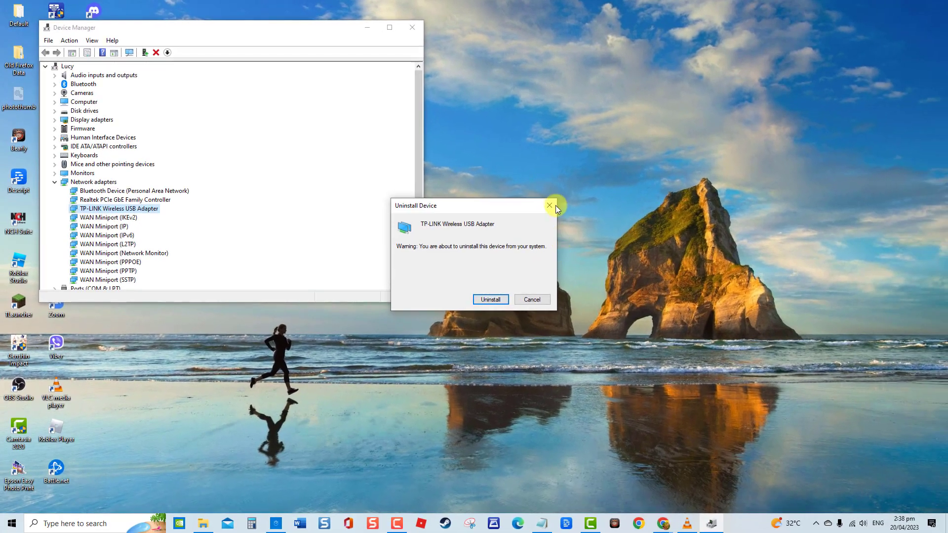
pyautogui.click(551, 206)
pyautogui.click(410, 27)
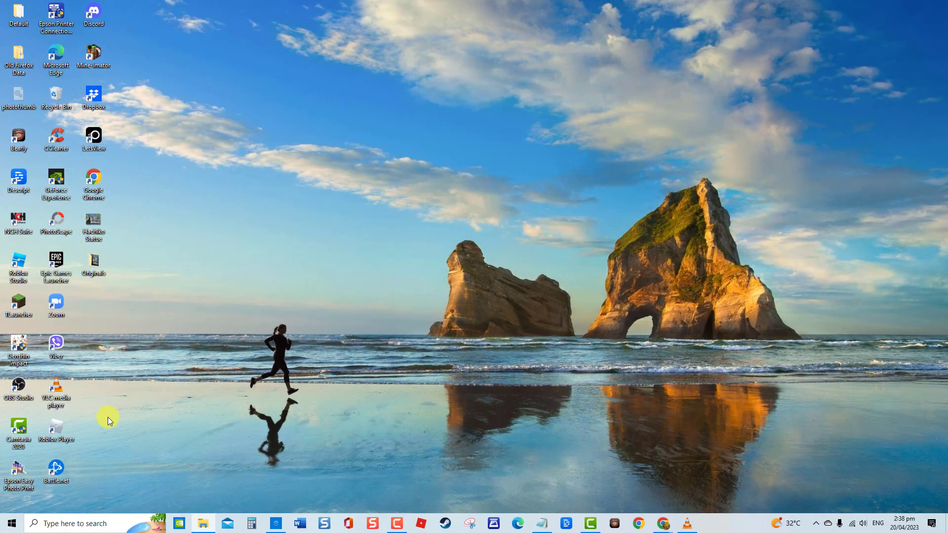
# - Show the computer's power options, including Restart, and dismiss them without restarting
pyautogui.click(13, 523)
pyautogui.click(12, 494)
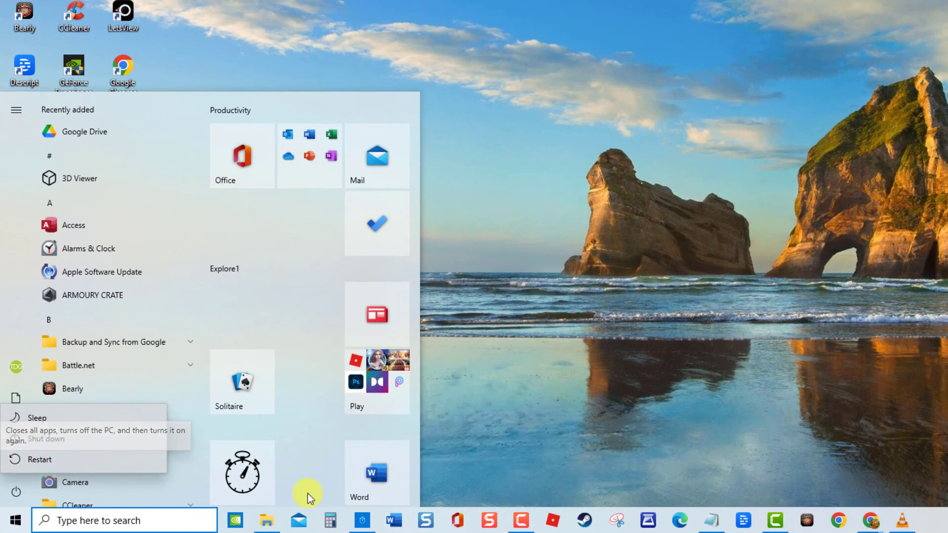
pyautogui.click(707, 184)
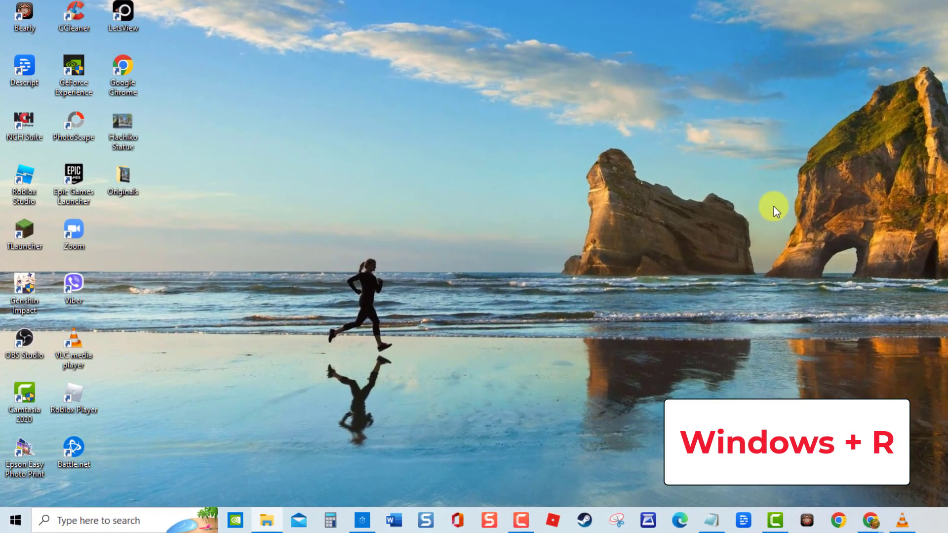
# - Open the Troubleshoot settings with the Run command ms-settings:troubleshoot and go to the additional troubleshooters
pyautogui.press('super+r')
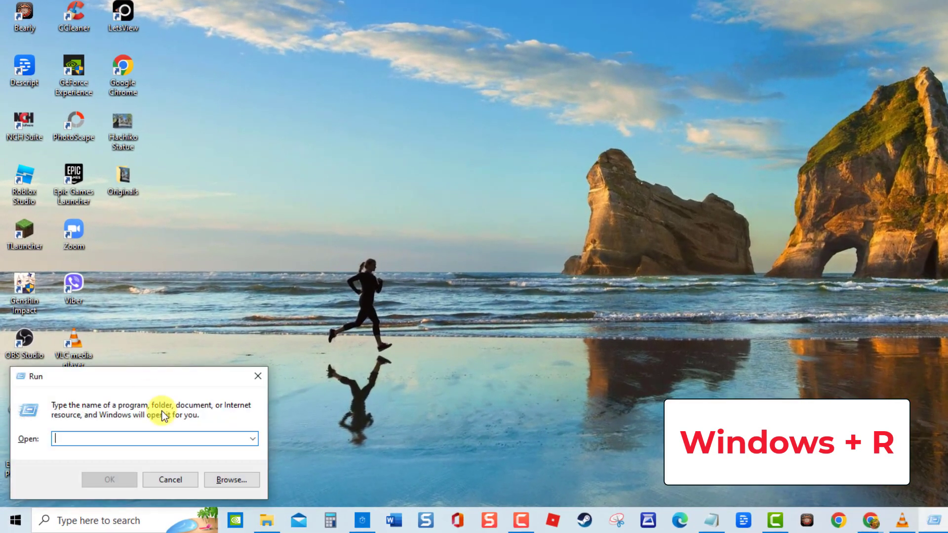
pyautogui.write('ms-settings:troubleshoot')
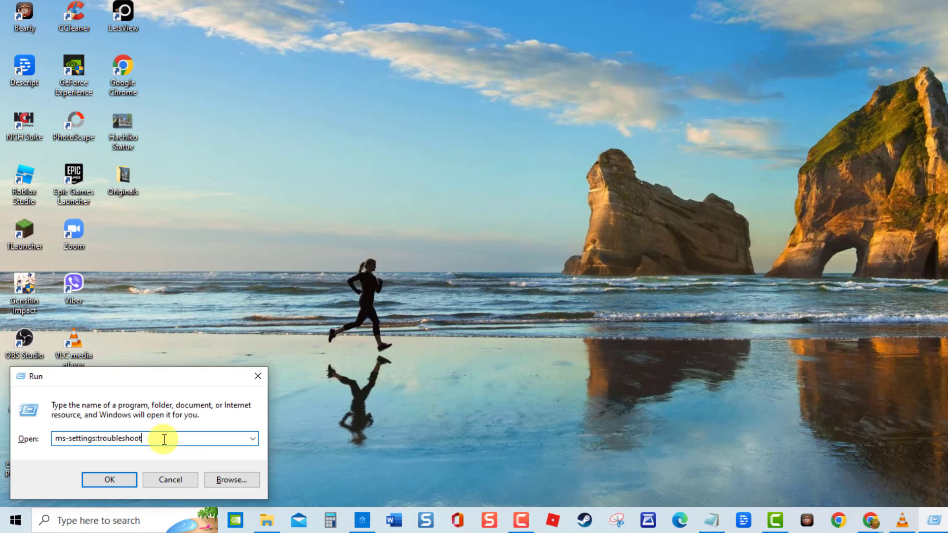
pyautogui.press('Return')
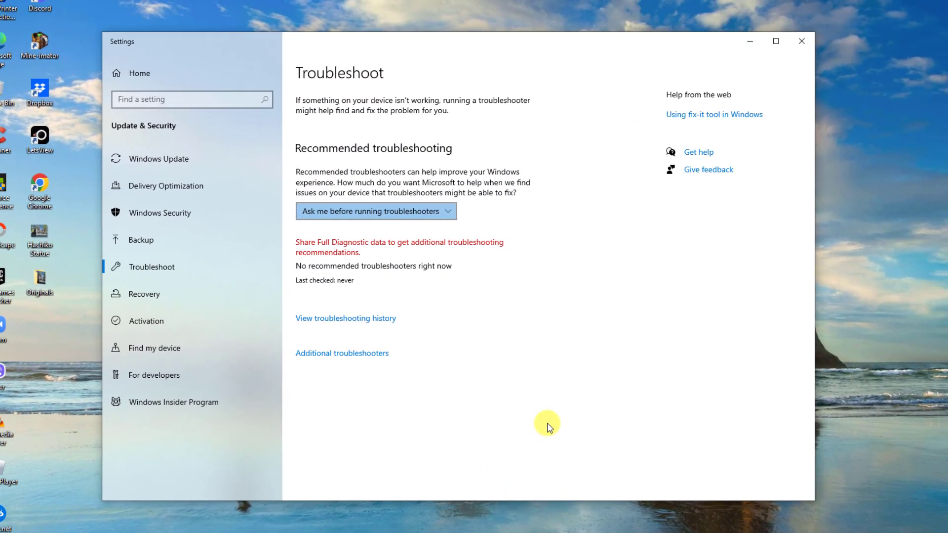
pyautogui.click(355, 354)
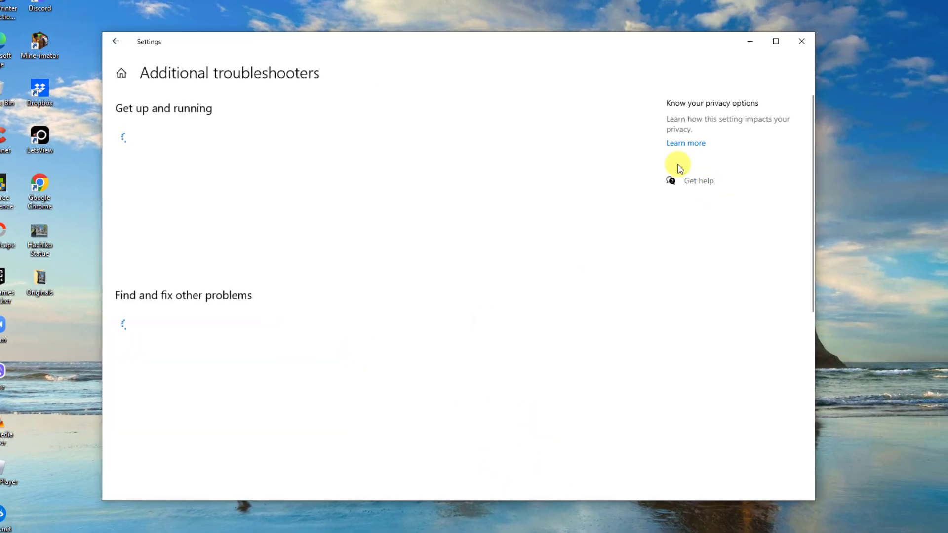
# - Start the Internet Connections troubleshooter, cancel it at the issue selection, and close Settings
pyautogui.click(254, 152)
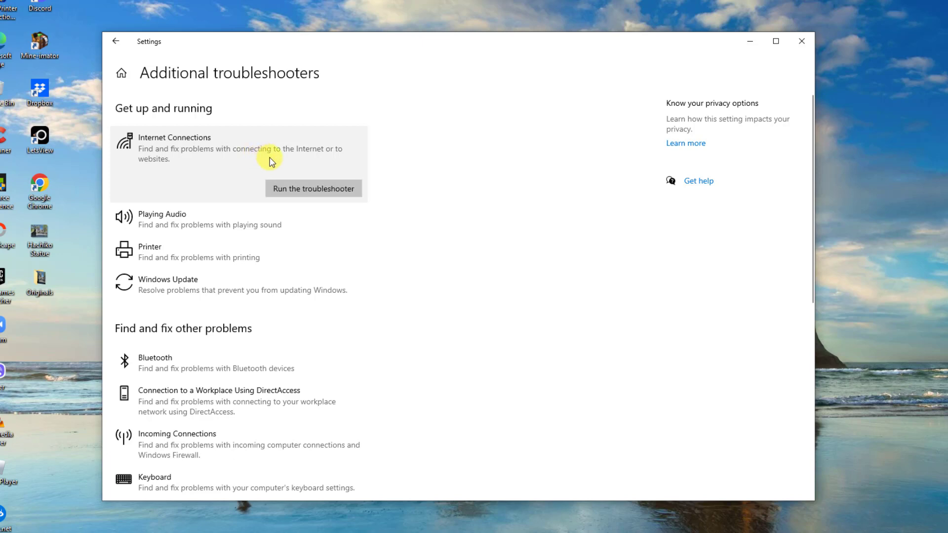
pyautogui.click(321, 193)
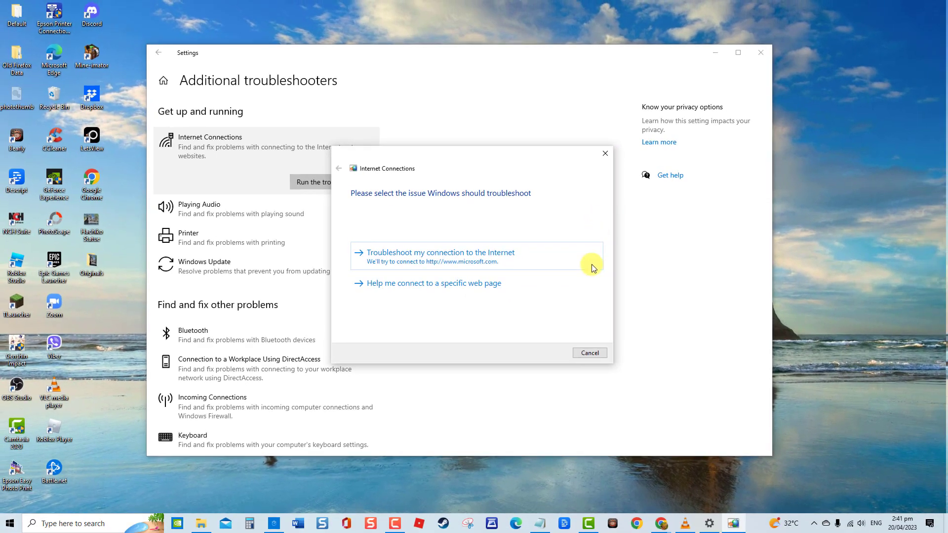
pyautogui.click(590, 353)
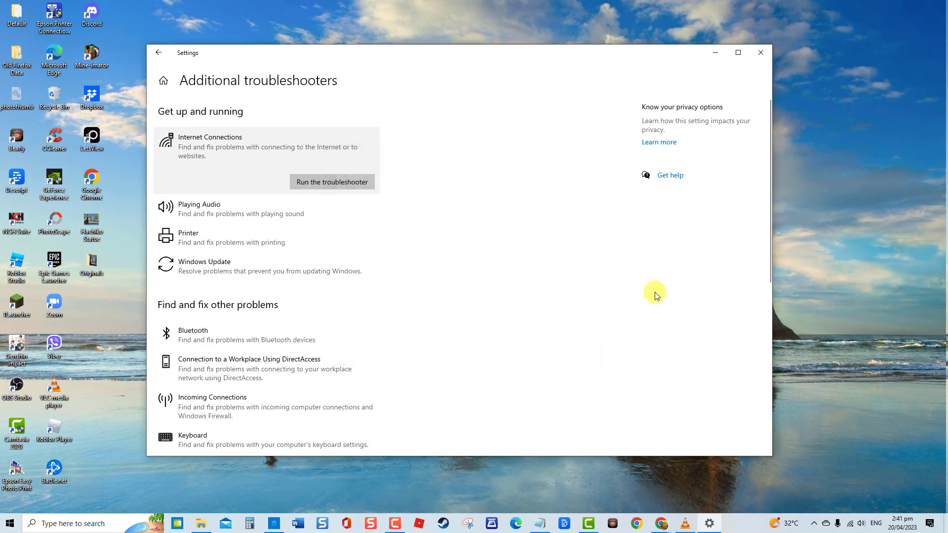
pyautogui.click(757, 58)
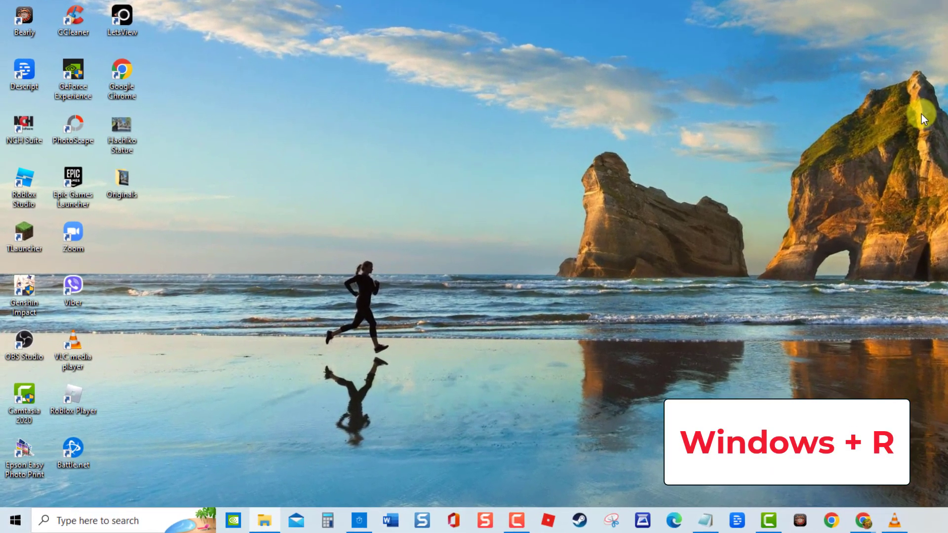
# - Open Services with the Run command services.msc and bring up the properties of the WLAN AutoConfig service
pyautogui.press('super+r')
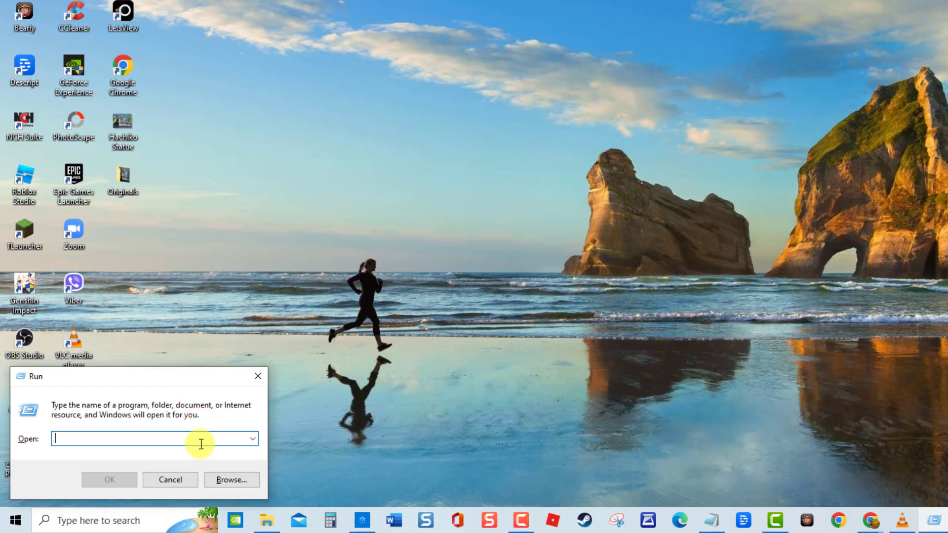
pyautogui.write('services.msc')
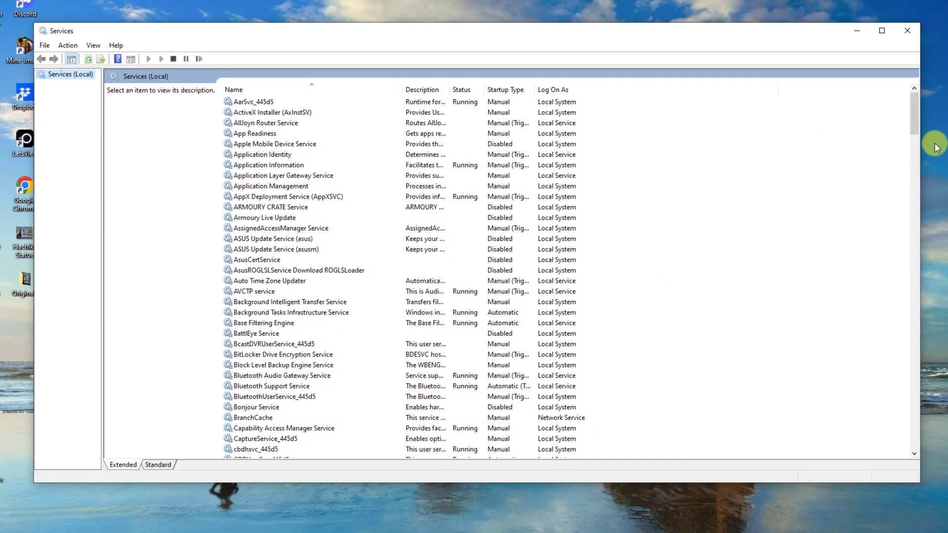
pyautogui.moveTo(916, 120); pyautogui.dragTo(875, 441)
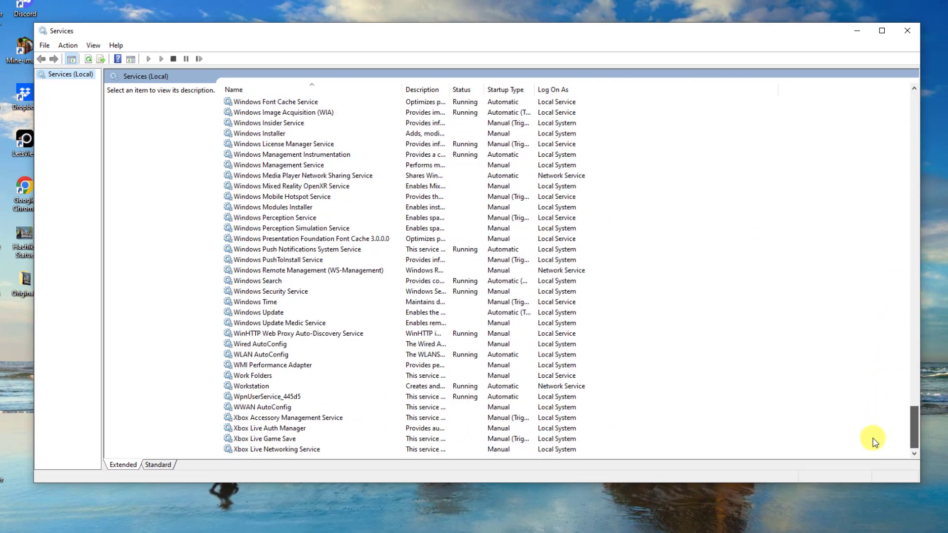
pyautogui.click(277, 354)
pyautogui.rightClick(278, 355)
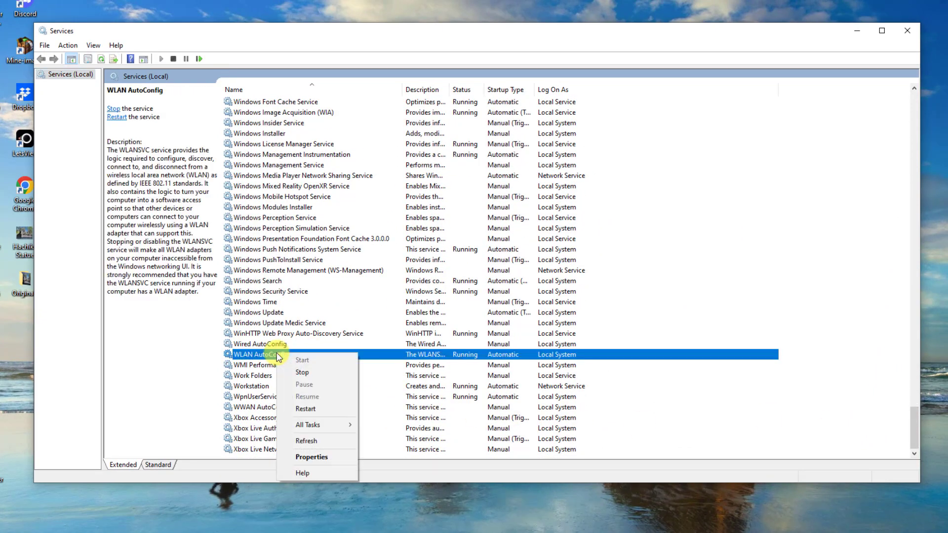
pyautogui.click(312, 456)
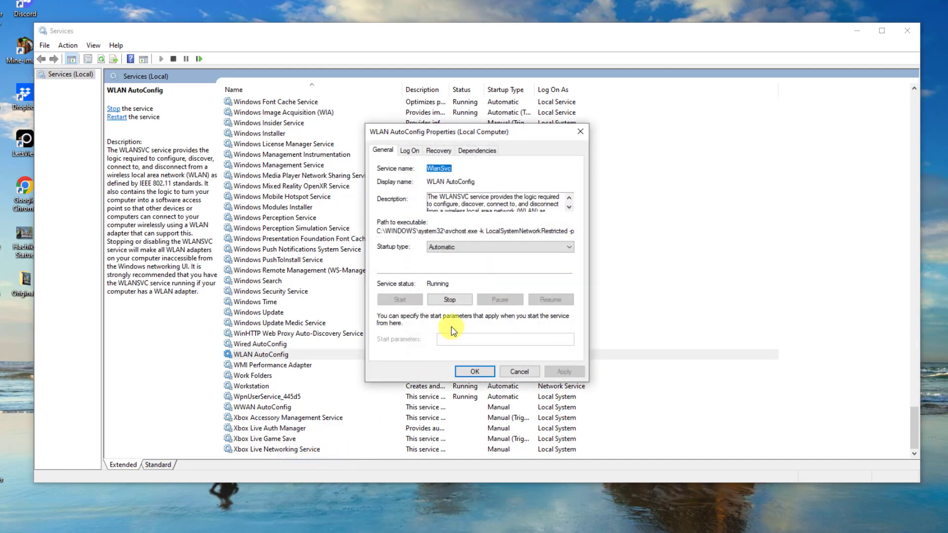
# - Set the WLAN AutoConfig startup type to Automatic, apply and confirm the properties, and close Services
pyautogui.click(445, 247)
pyautogui.click(452, 264)
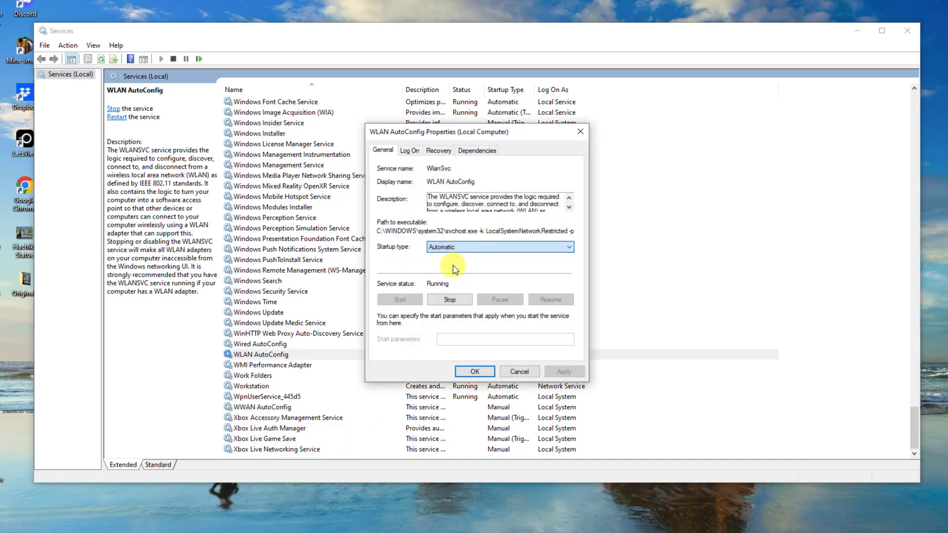
pyautogui.click(566, 371)
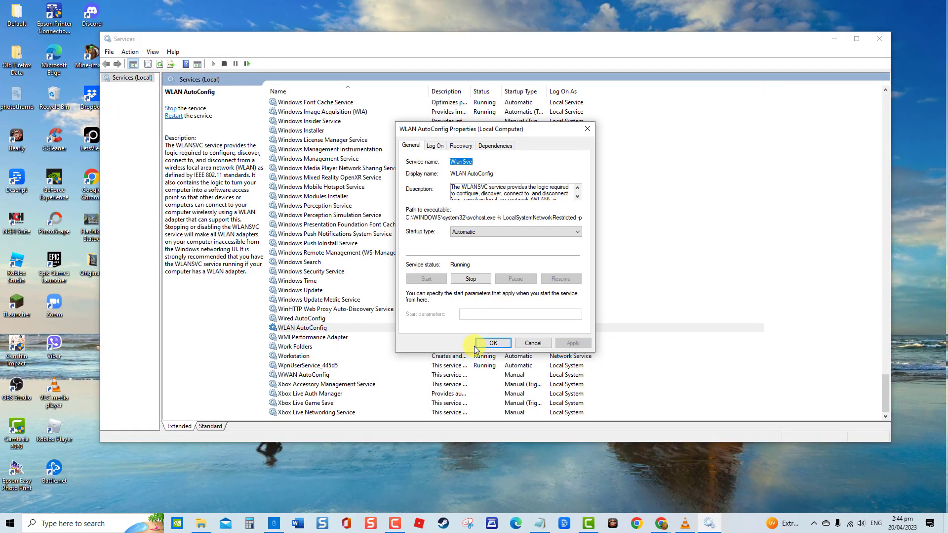
pyautogui.click(482, 344)
pyautogui.click(878, 39)
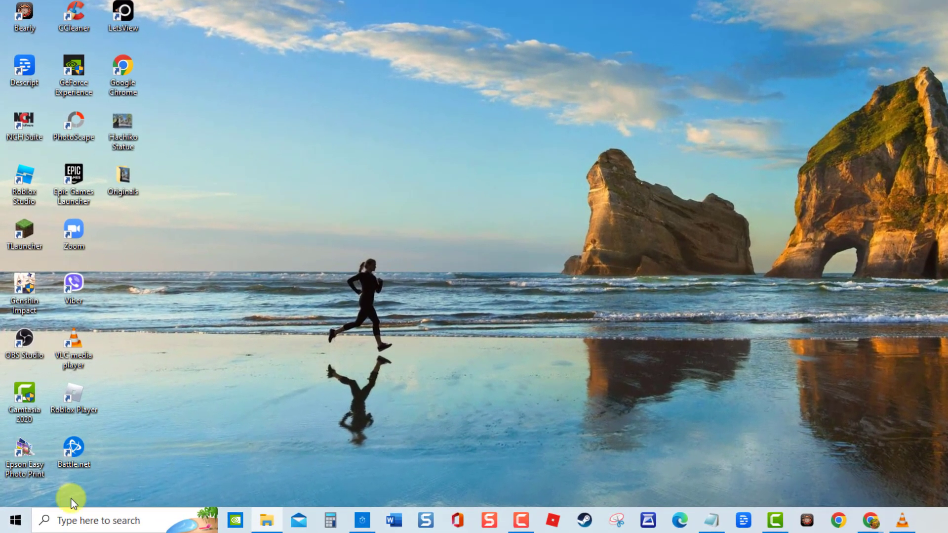
# - Search Windows for "command prompt" and run Command Prompt as administrator
pyautogui.click(93, 525)
pyautogui.write('command prompt')
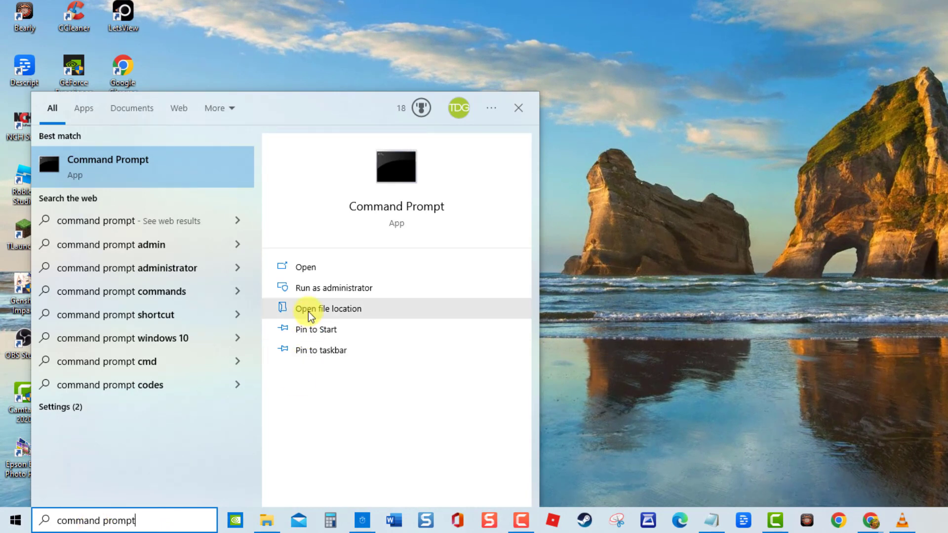
pyautogui.click(334, 288)
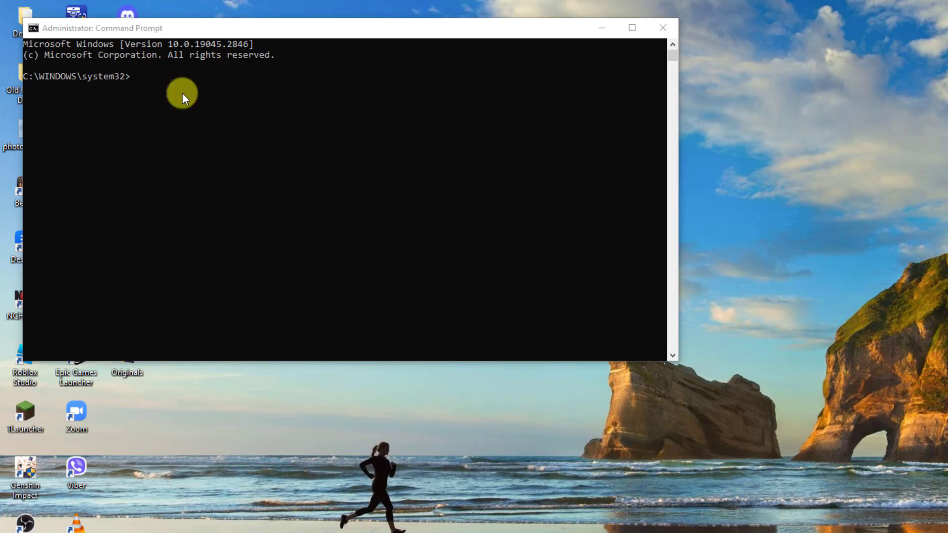
# - Run the system file check sfc/scannow and close Command Prompt once the scan has completed
pyautogui.click(132, 76)
pyautogui.write('sfc/scannow')
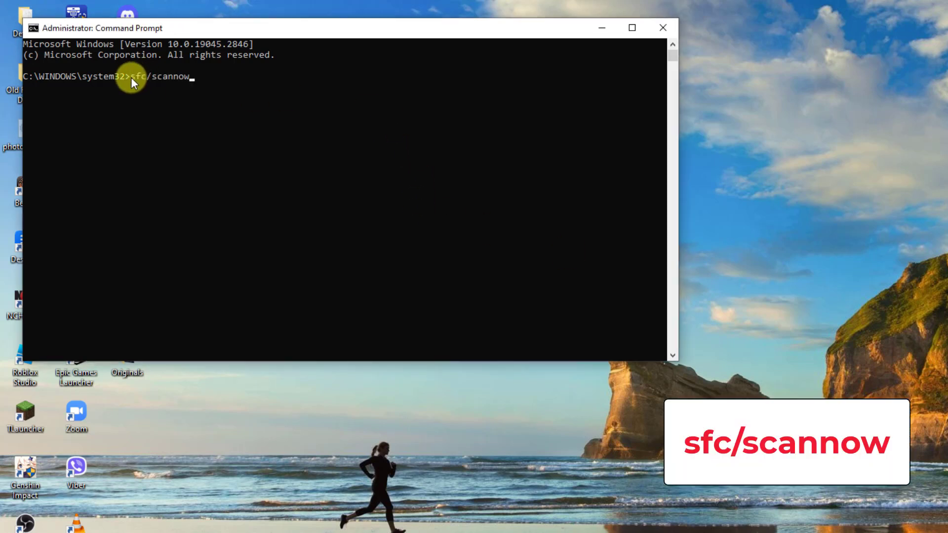
pyautogui.press('Return')
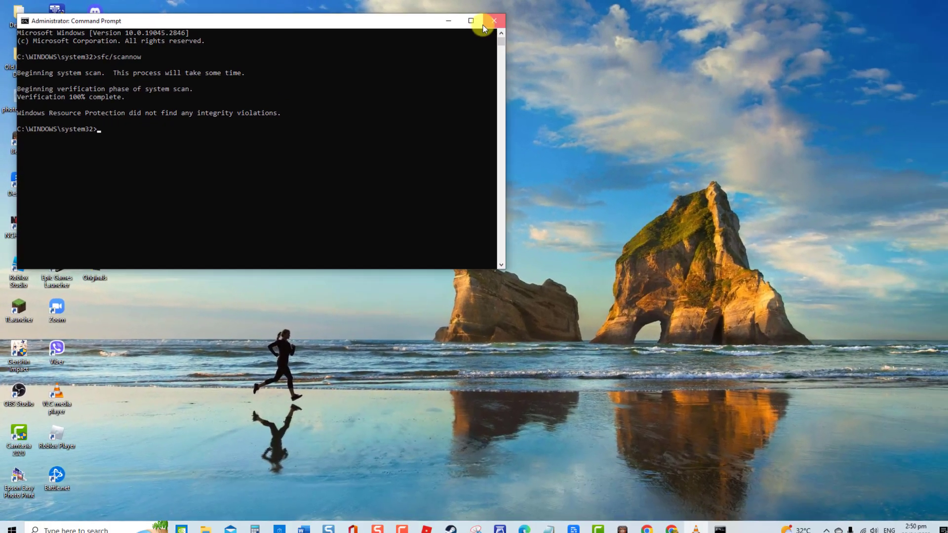
pyautogui.click(663, 28)
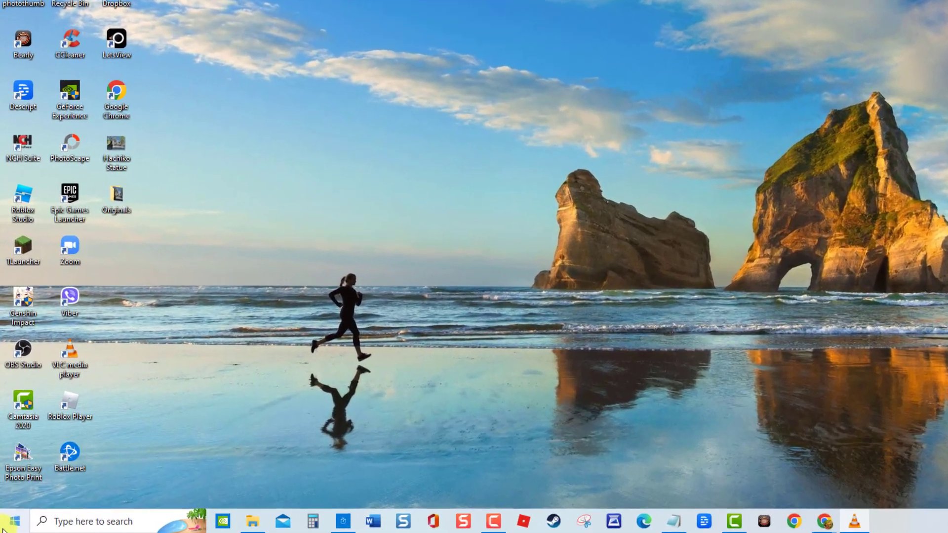
# - Display the Restart option among the computer's power choices and close the menu without restarting
pyautogui.click(4, 528)
pyautogui.click(15, 470)
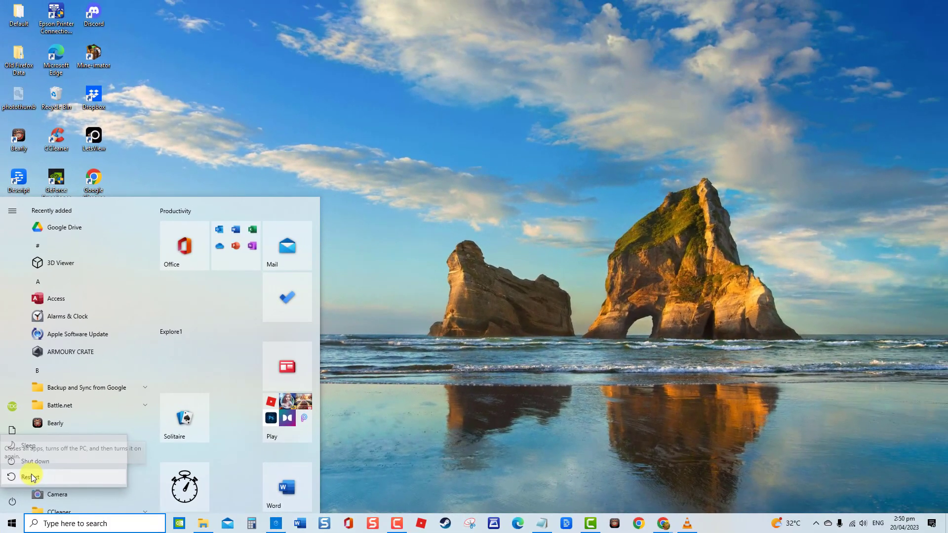
pyautogui.click(507, 355)
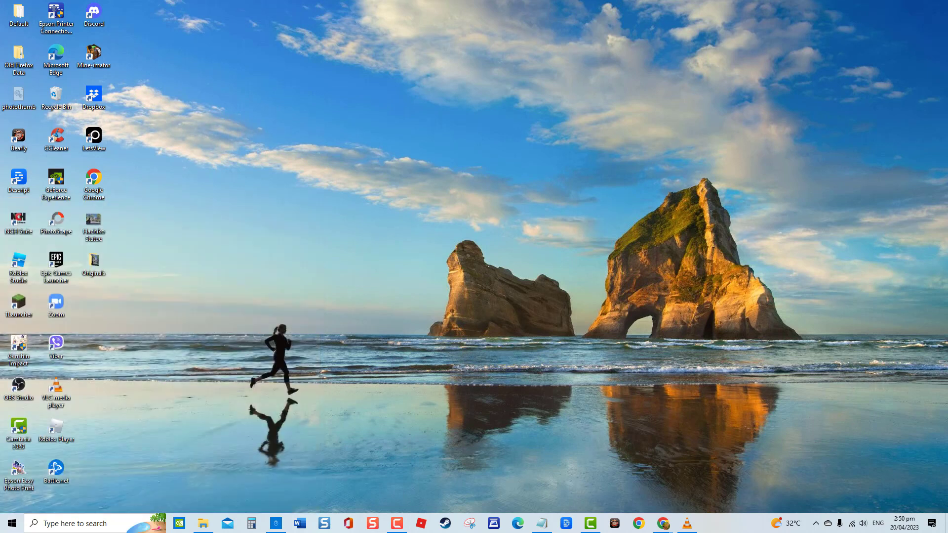